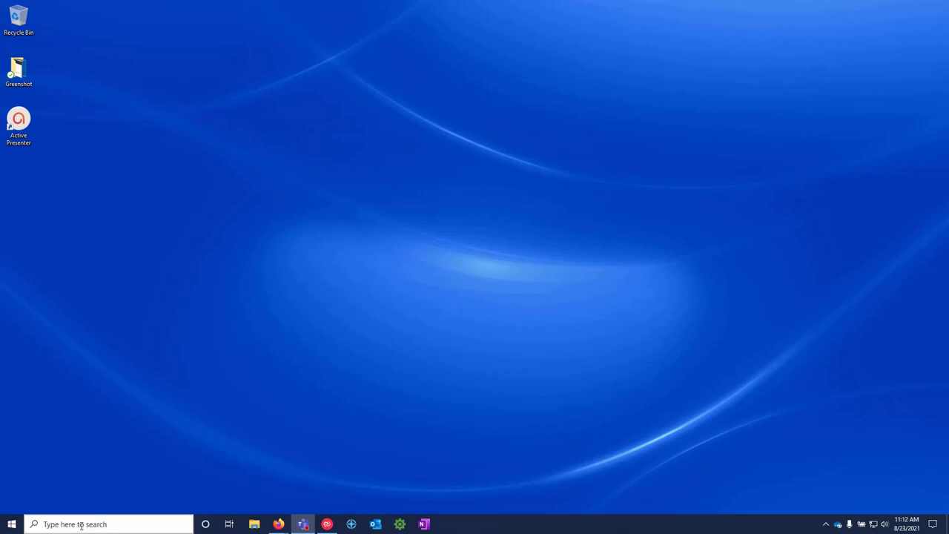
Search Windows for 'excel' so the Excel app shows as the best match.
{"action": "left_click", "coordinate": [10, 525]}
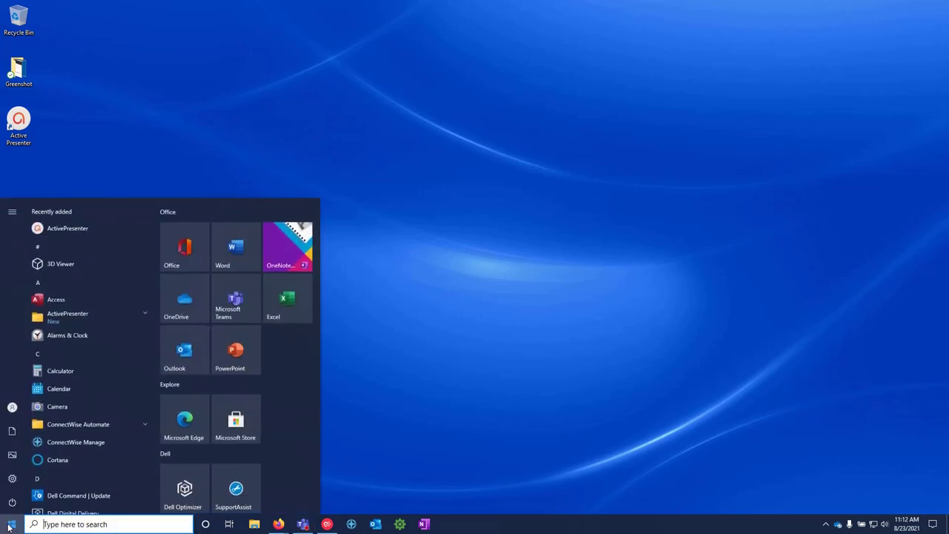
{"action": "left_click", "coordinate": [83, 527]}
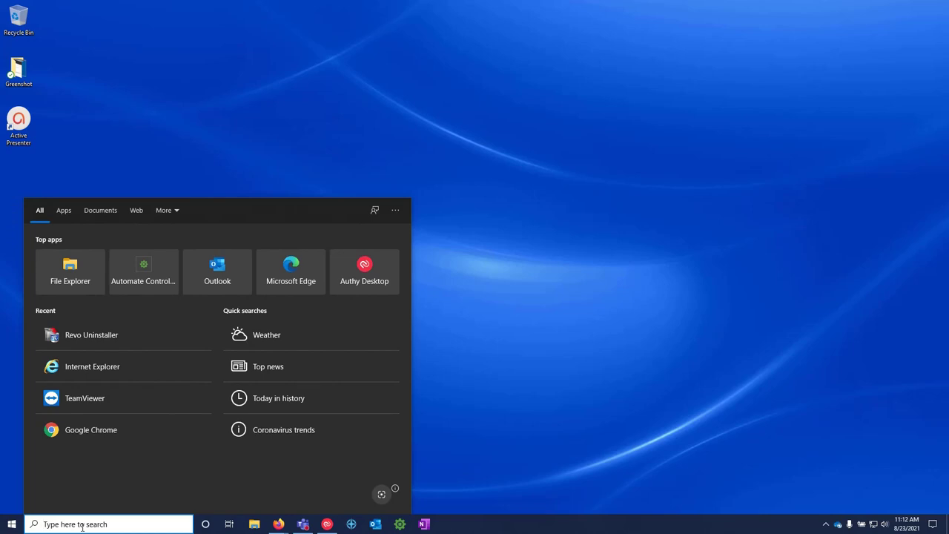
{"action": "type", "text": "excel"}
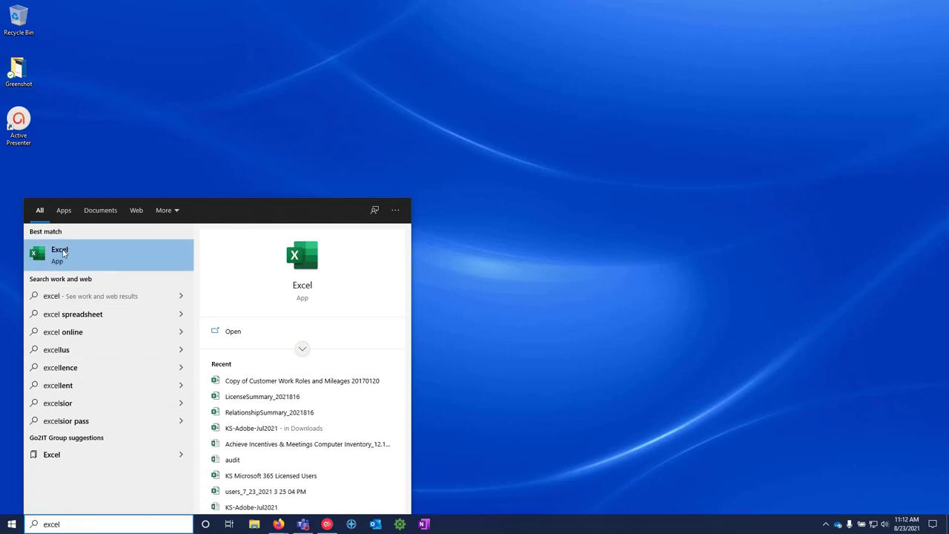
Launch Excel from the 'excel' search results and reach its Home screen.
{"action": "left_click", "coordinate": [58, 254]}
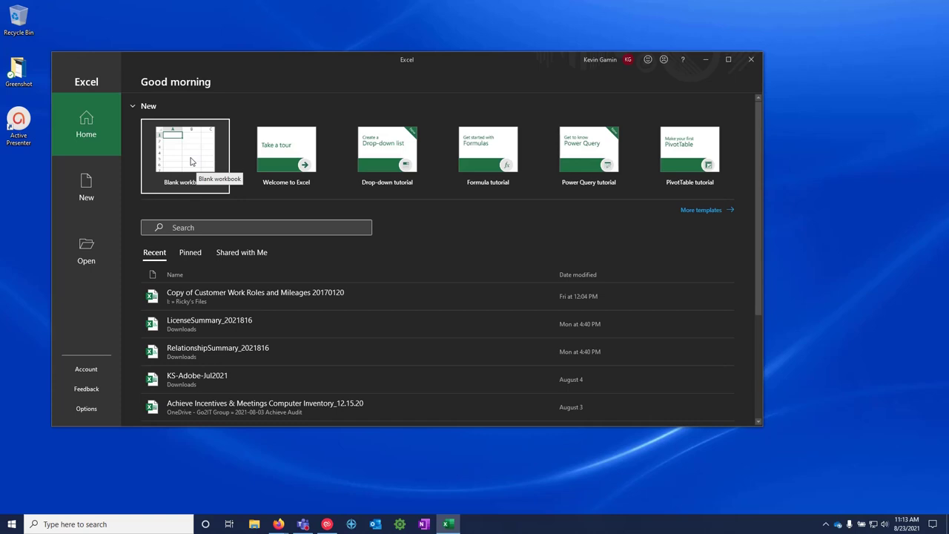
Start a blank workbook and enter 'Hello' in cell A1.
{"action": "left_click", "coordinate": [177, 154]}
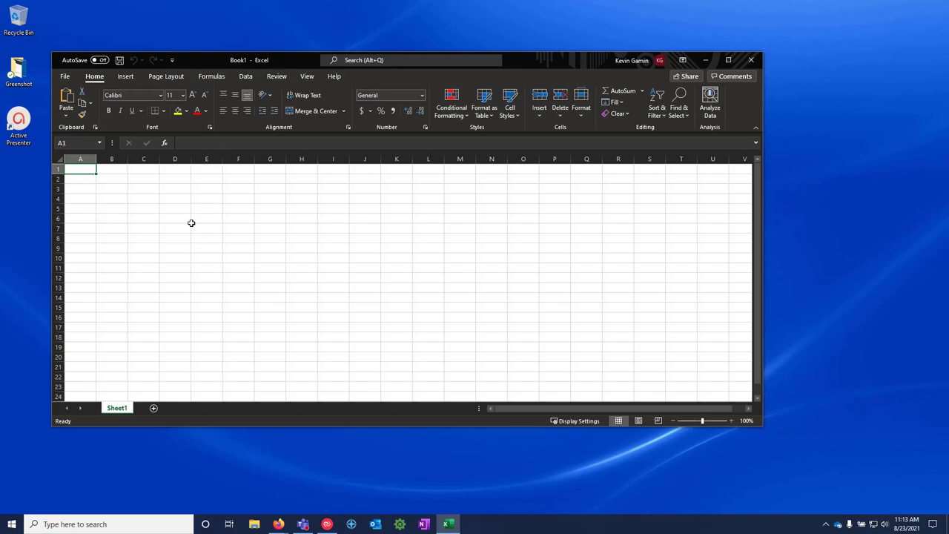
{"action": "type", "text": "Hello"}
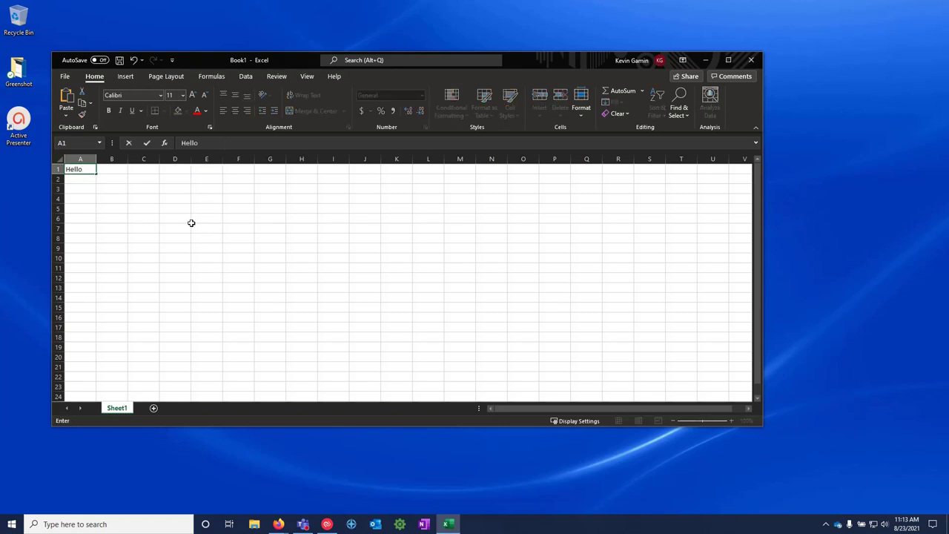
{"action": "key", "text": "Return"}
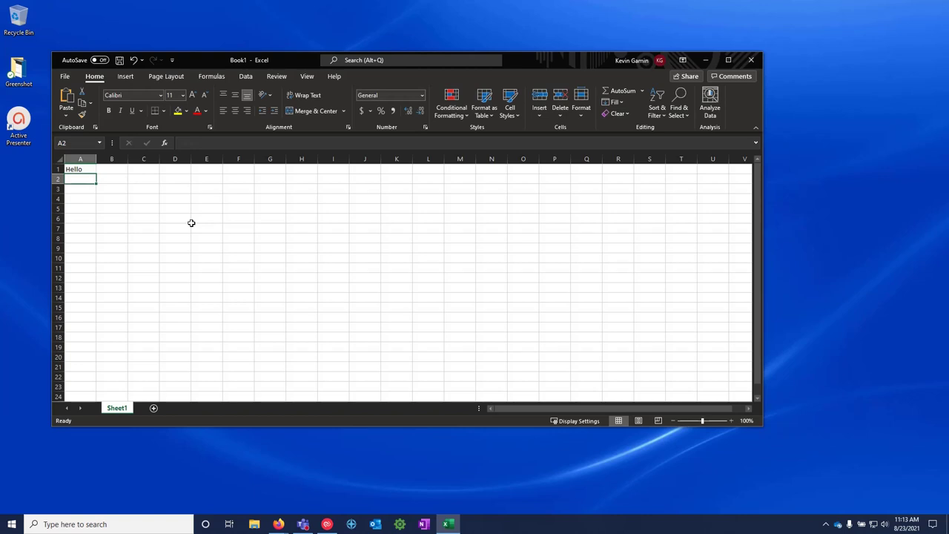
Select cells A1, C1, D1 and E1 in turn along row 1.
{"action": "left_click", "coordinate": [84, 169]}
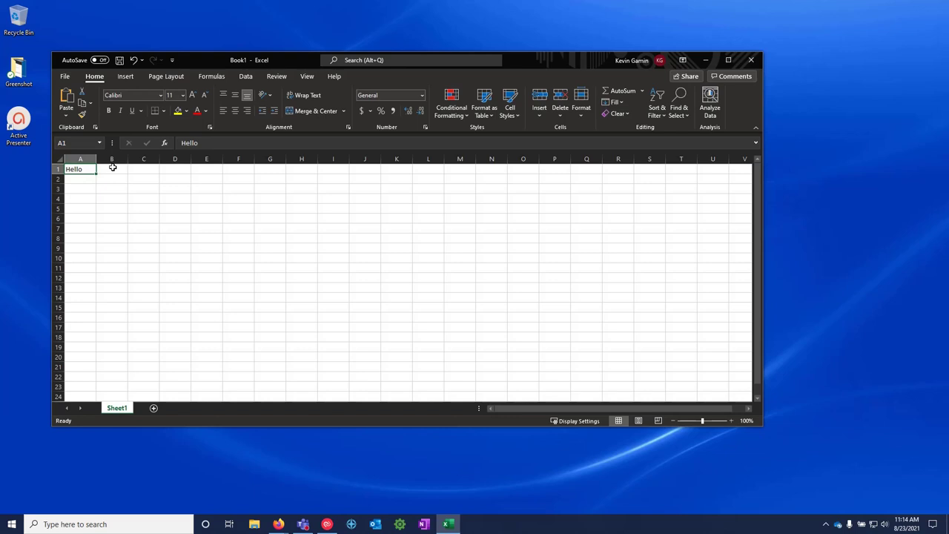
{"action": "left_click", "coordinate": [152, 166]}
{"action": "left_click", "coordinate": [171, 167]}
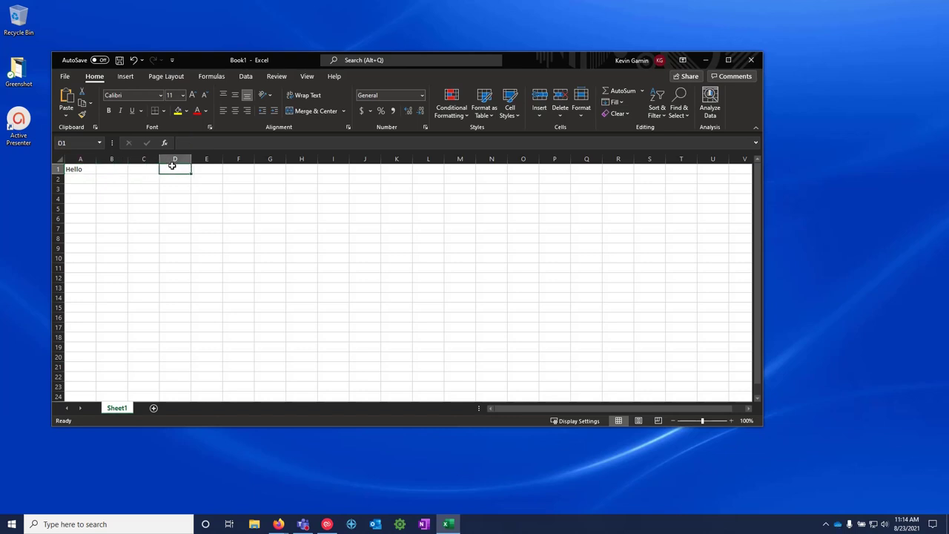
{"action": "left_click", "coordinate": [199, 167]}
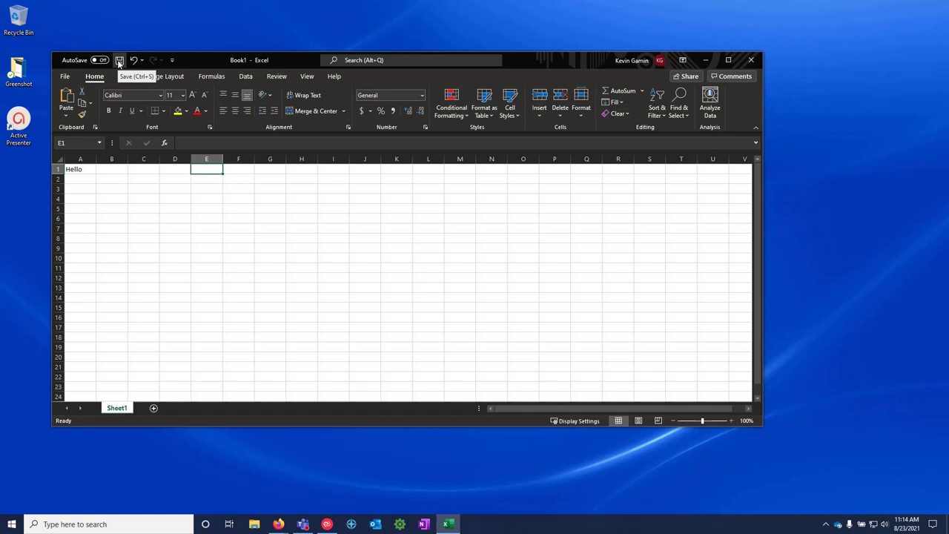
Name the file 'New Workbook' and set the save location to the Desktop.
{"action": "left_click", "coordinate": [119, 62]}
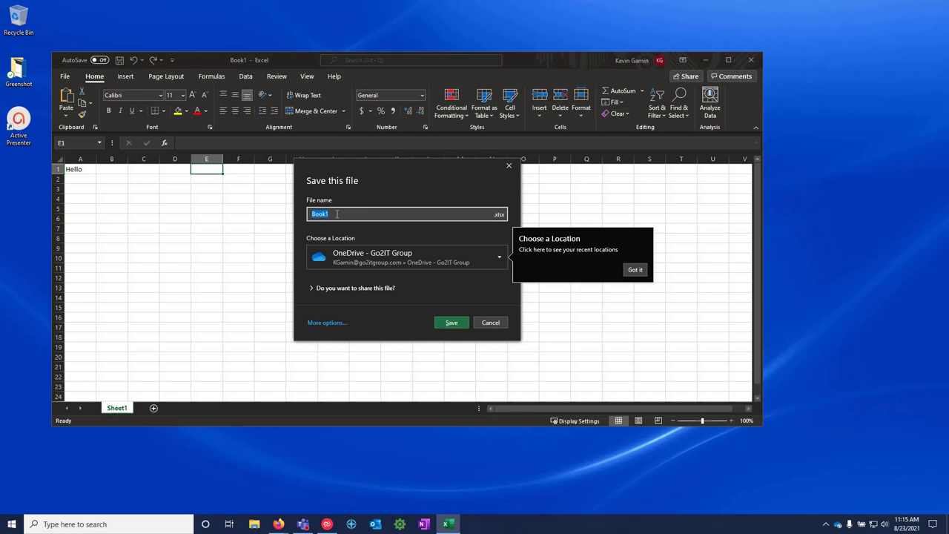
{"action": "type", "text": "New Workbook"}
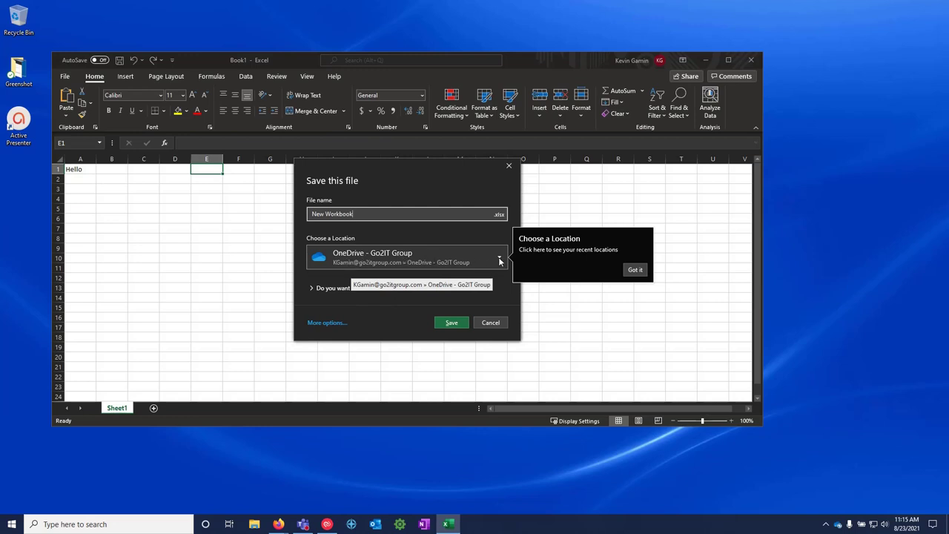
{"action": "left_click", "coordinate": [626, 269]}
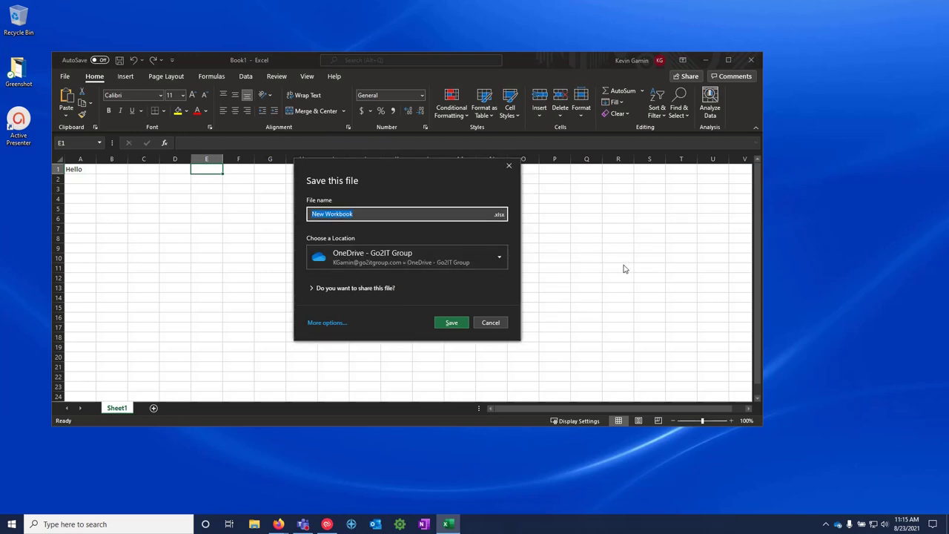
{"action": "left_click", "coordinate": [499, 259]}
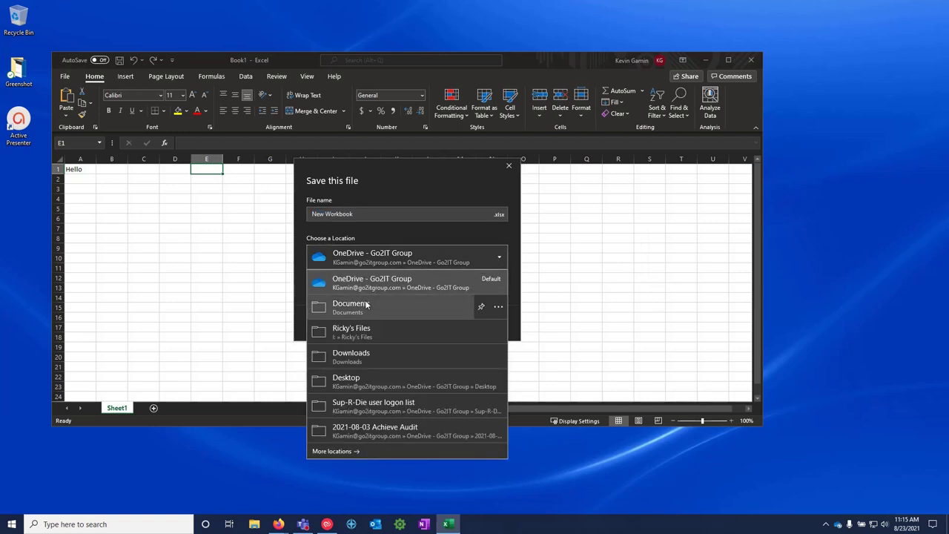
{"action": "left_click", "coordinate": [353, 381]}
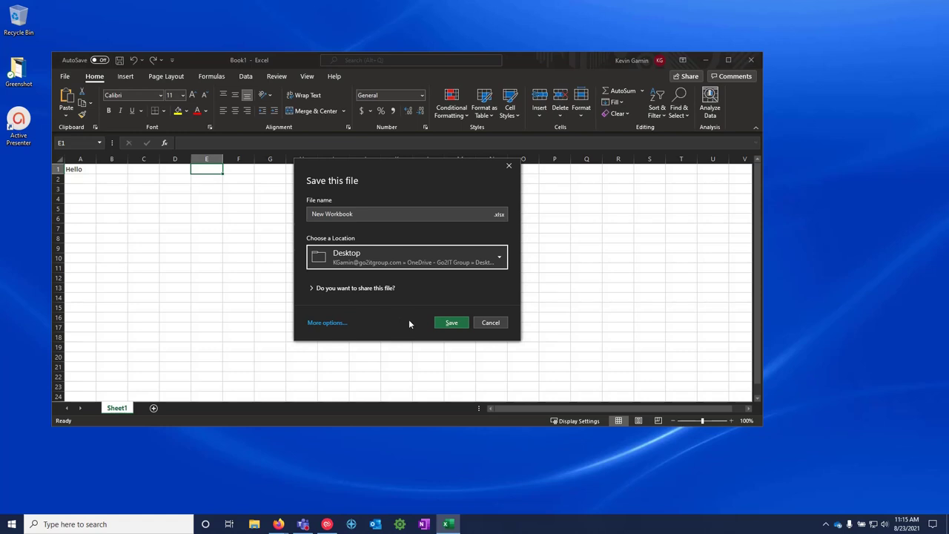
Confirm the Desktop save, dismiss the AutoSave notice, and leave AutoSave switched on.
{"action": "left_click", "coordinate": [454, 324]}
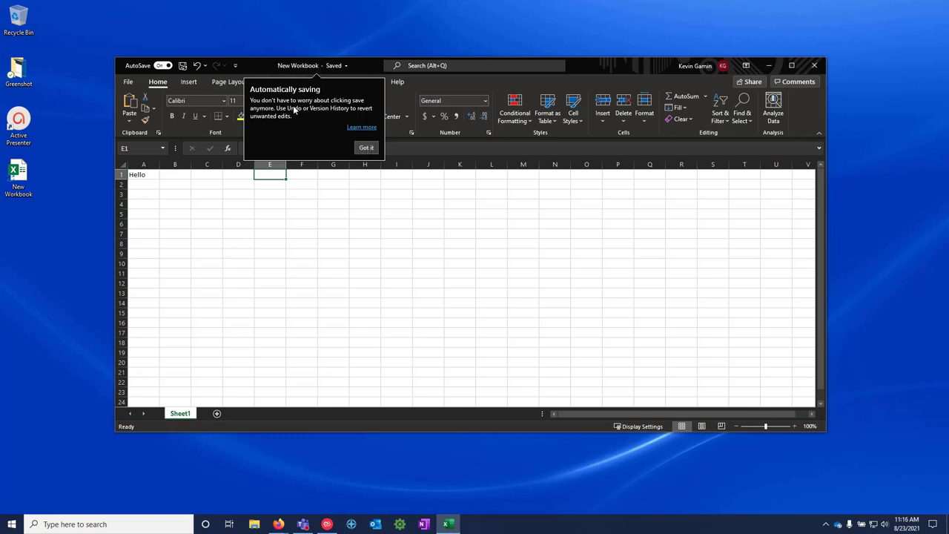
{"action": "left_click", "coordinate": [365, 148]}
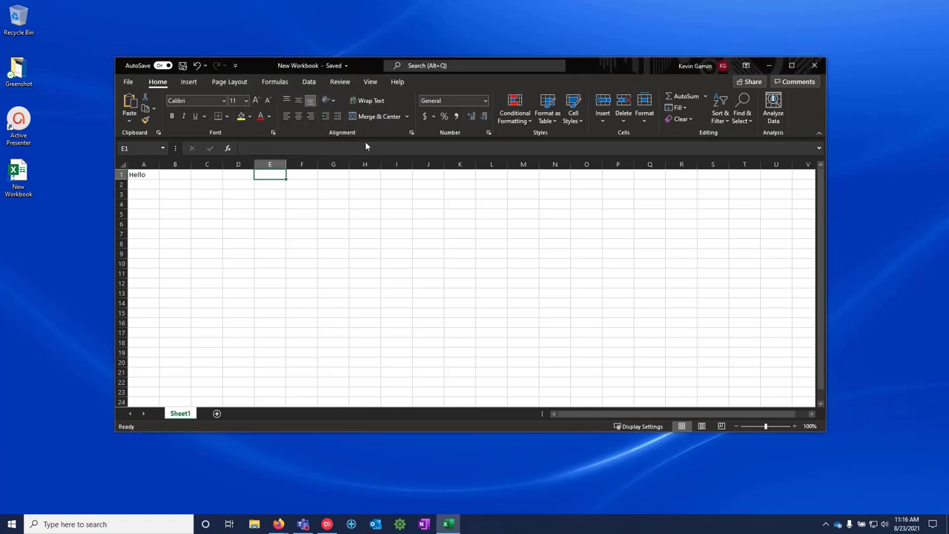
{"action": "left_click", "coordinate": [160, 66]}
{"action": "left_click", "coordinate": [162, 67]}
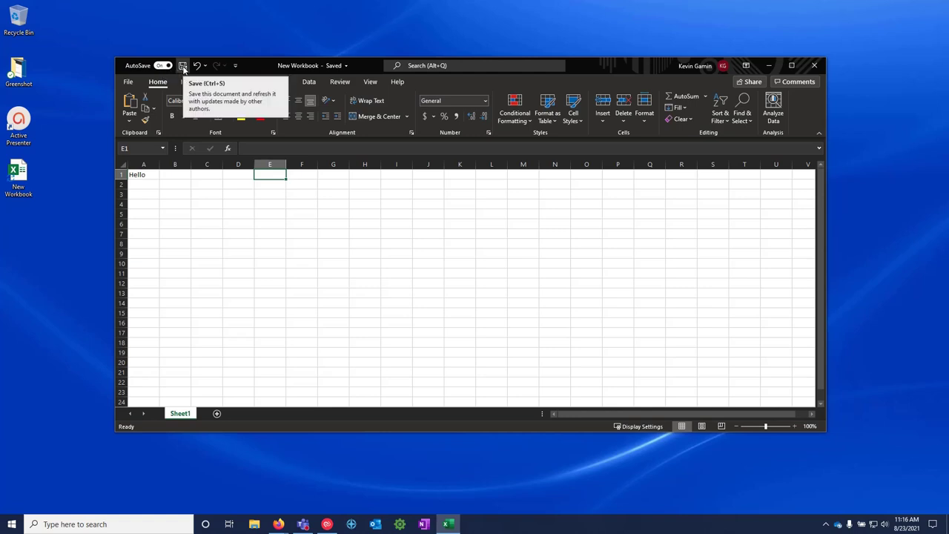
Enter 'World' in cell B1 beside Hello, then save the workbook.
{"action": "left_click", "coordinate": [170, 174]}
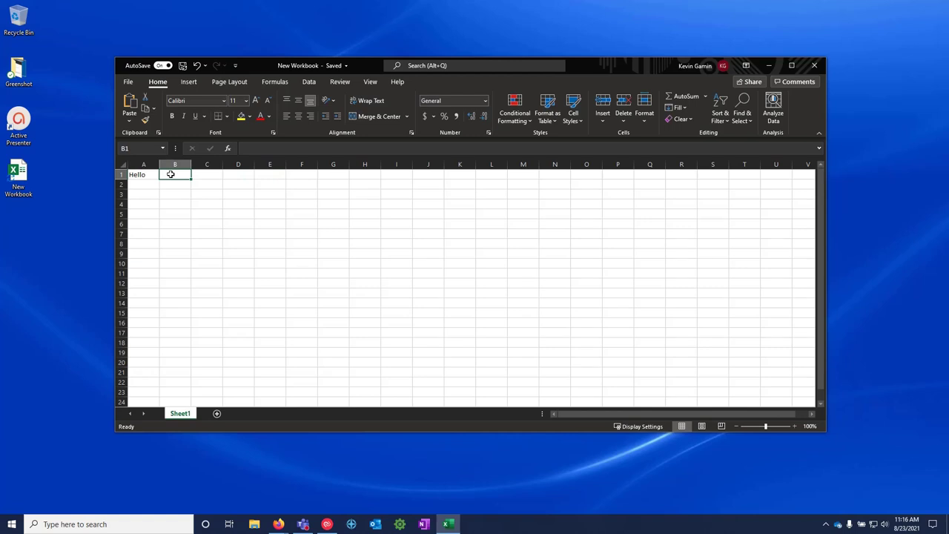
{"action": "type", "text": "World"}
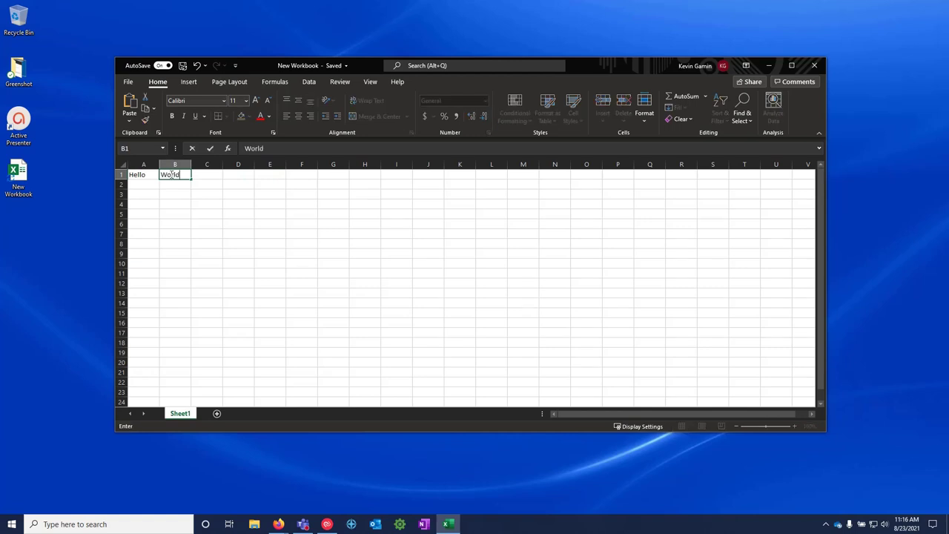
{"action": "key", "text": "Return"}
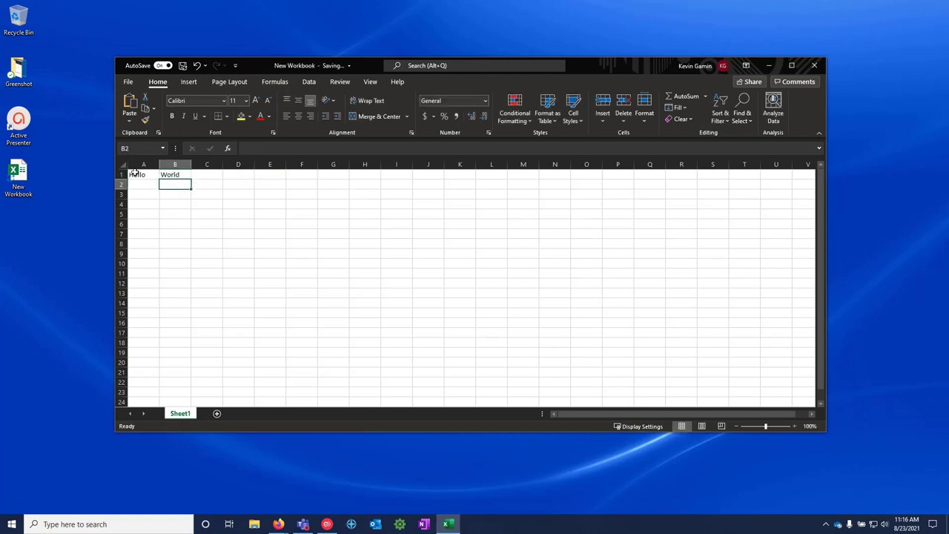
{"action": "left_click", "coordinate": [183, 68]}
Go to File > Save a Copy, targeting the OneDrive Desktop folder.
{"action": "left_click", "coordinate": [130, 83]}
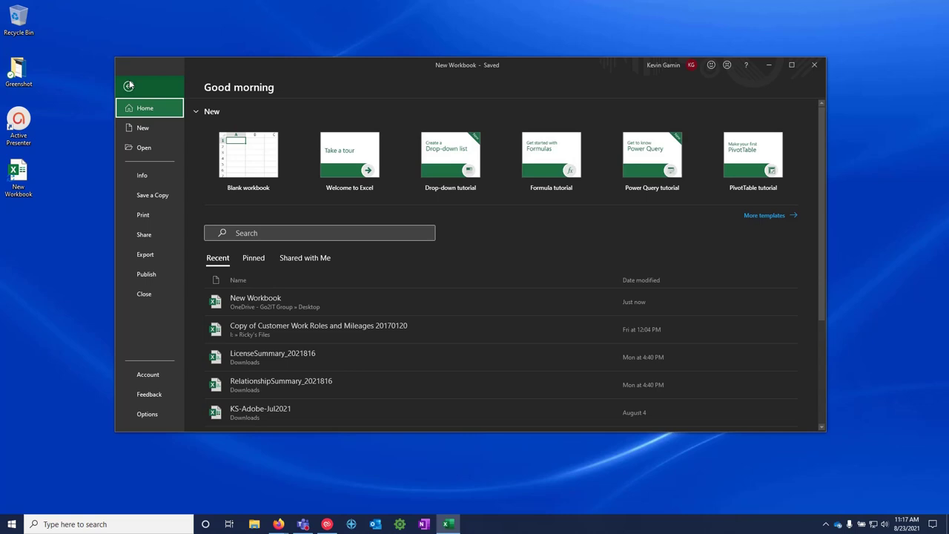
{"action": "left_click", "coordinate": [151, 197]}
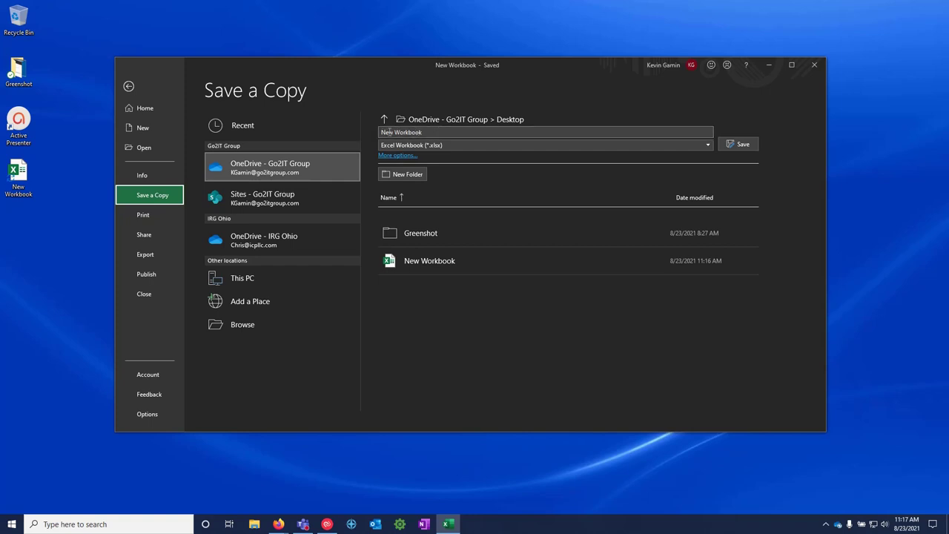
Rename the copy 'New Workbook 2' and choose Excel 97-2003 Workbook (*.xls) format.
{"action": "left_click_drag", "start_coordinate": [383, 132], "coordinate": [426, 132]}
{"action": "left_click", "coordinate": [425, 132]}
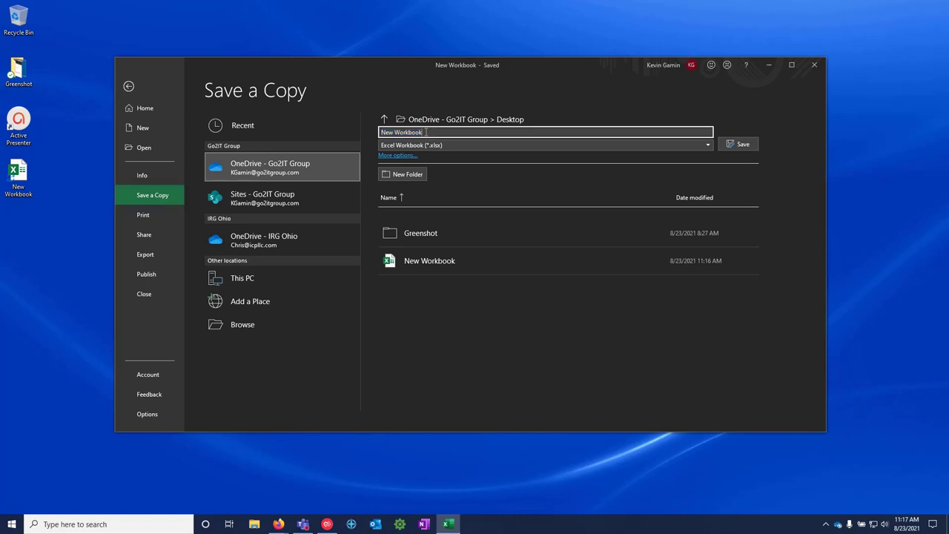
{"action": "type", "text": "2"}
{"action": "left_click", "coordinate": [460, 141]}
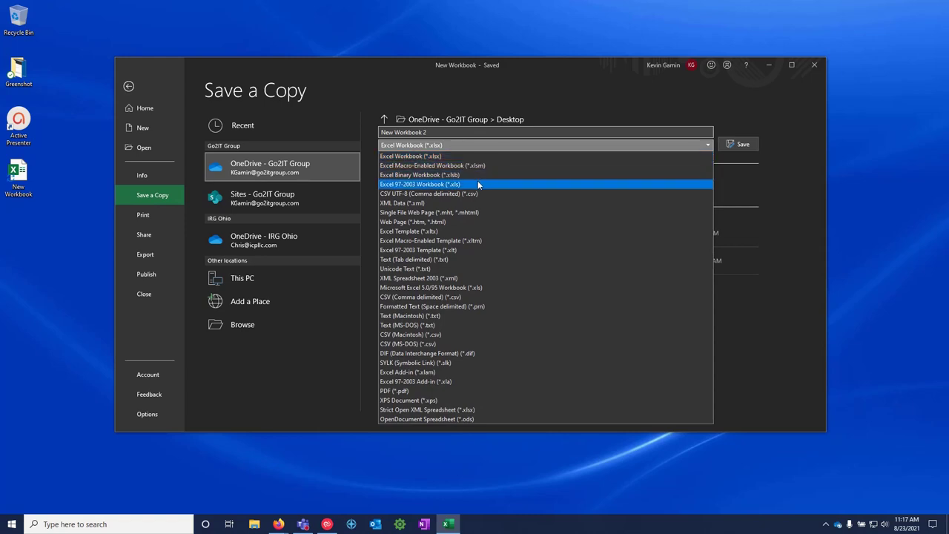
{"action": "left_click", "coordinate": [430, 184]}
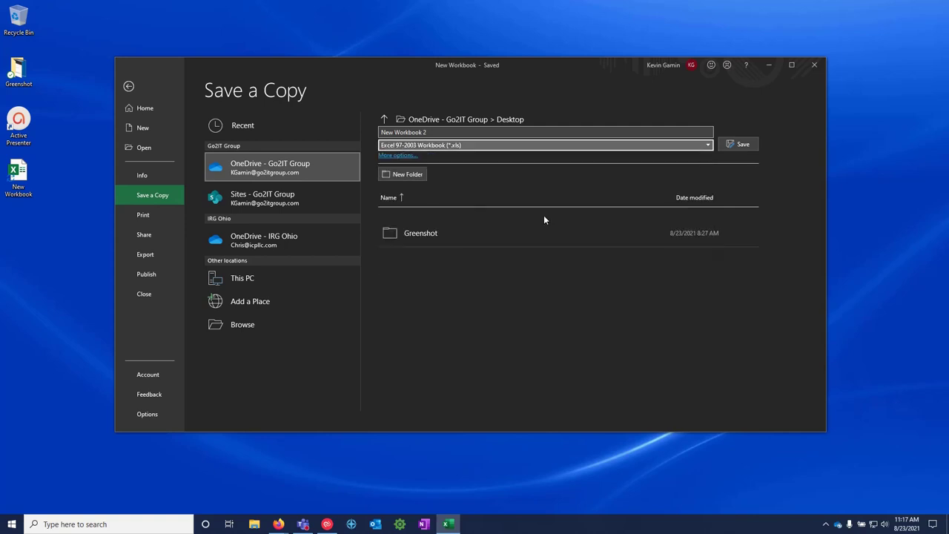
Save the copy and turn off the AutoSave notice permanently.
{"action": "left_click", "coordinate": [742, 145]}
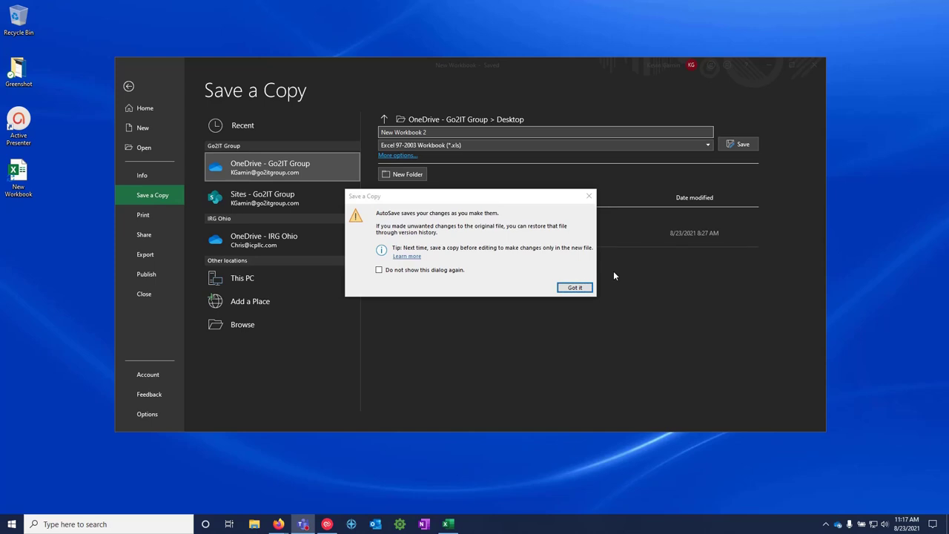
{"action": "left_click", "coordinate": [393, 201]}
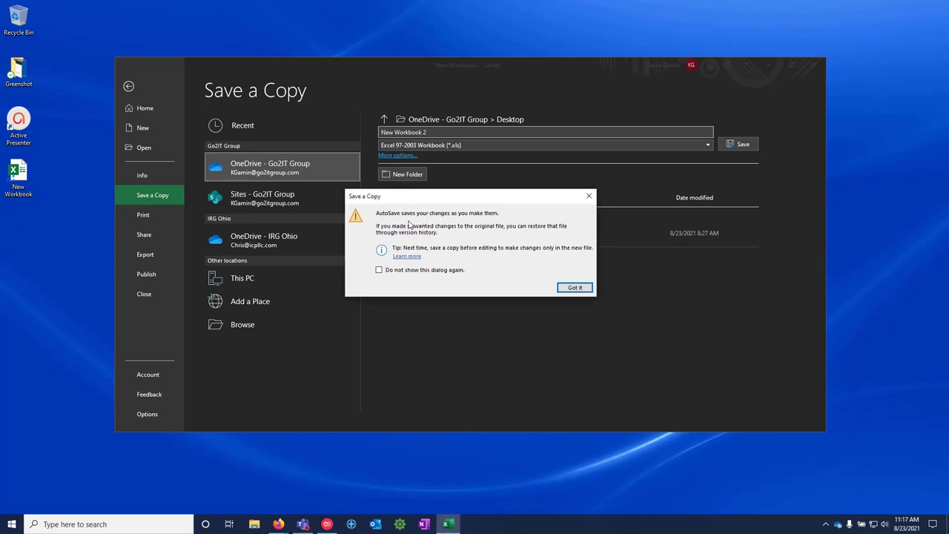
{"action": "left_click", "coordinate": [379, 270]}
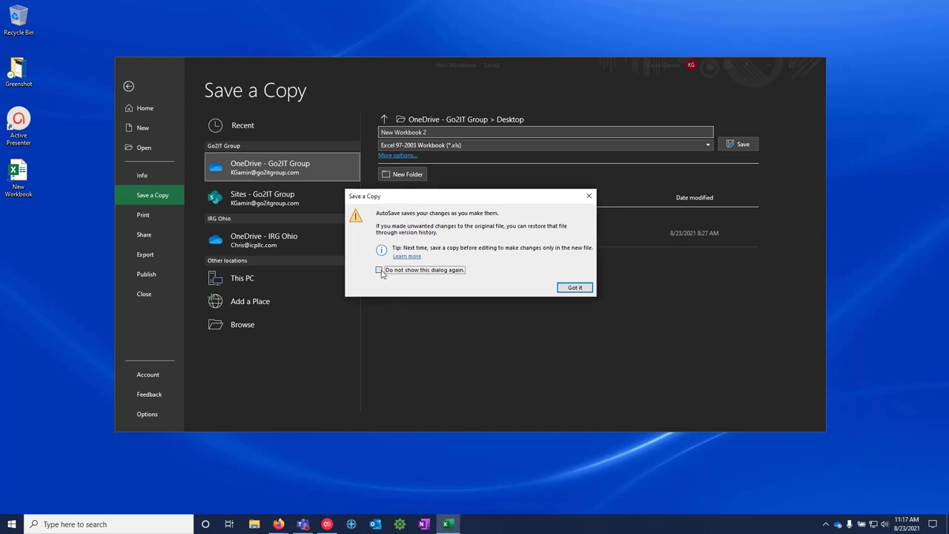
{"action": "left_click", "coordinate": [574, 288]}
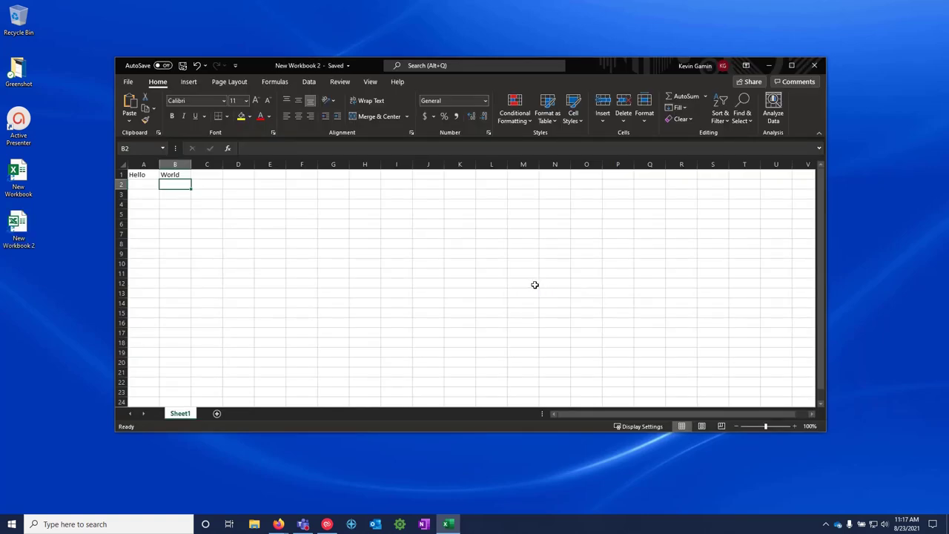
{"action": "left_click", "coordinate": [22, 225]}
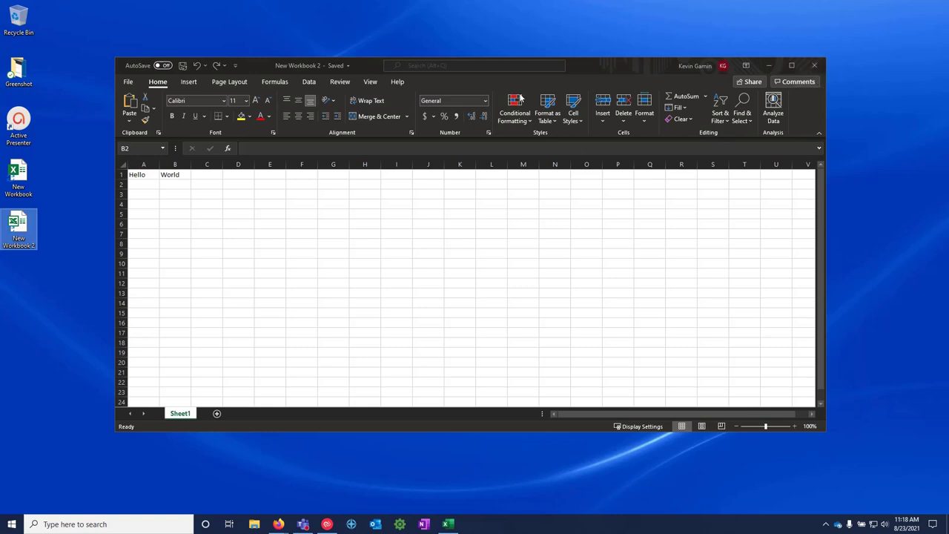
Close New Workbook 2 via File > Close and return to Excel's Home page.
{"action": "left_click", "coordinate": [128, 83]}
{"action": "left_click", "coordinate": [129, 83]}
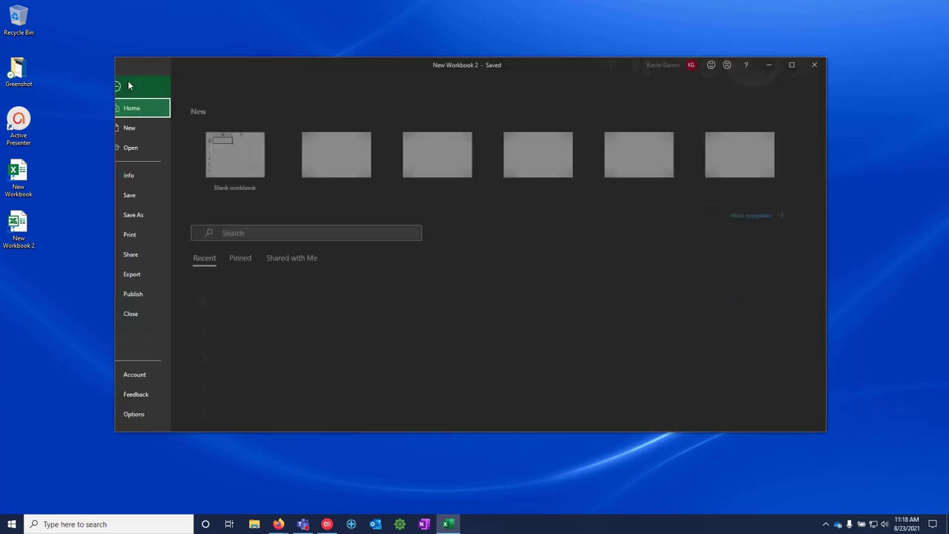
{"action": "left_click", "coordinate": [140, 314]}
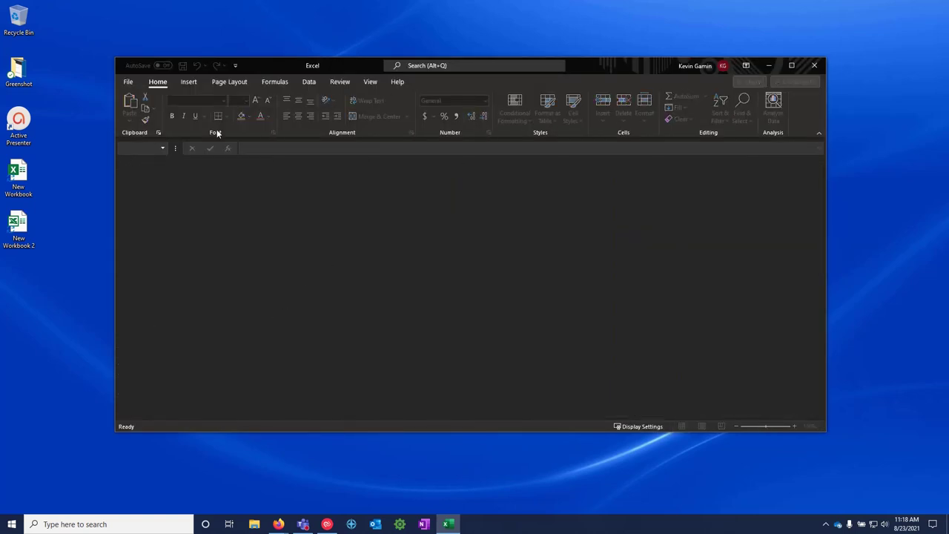
{"action": "left_click", "coordinate": [128, 81]}
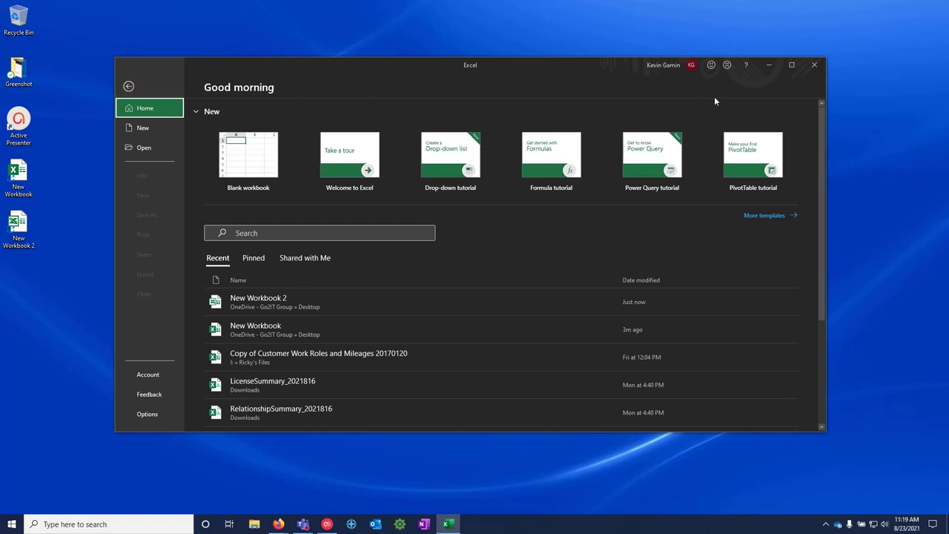
Exit Excel, then reopen New Workbook from its desktop icon.
{"action": "left_click", "coordinate": [813, 67]}
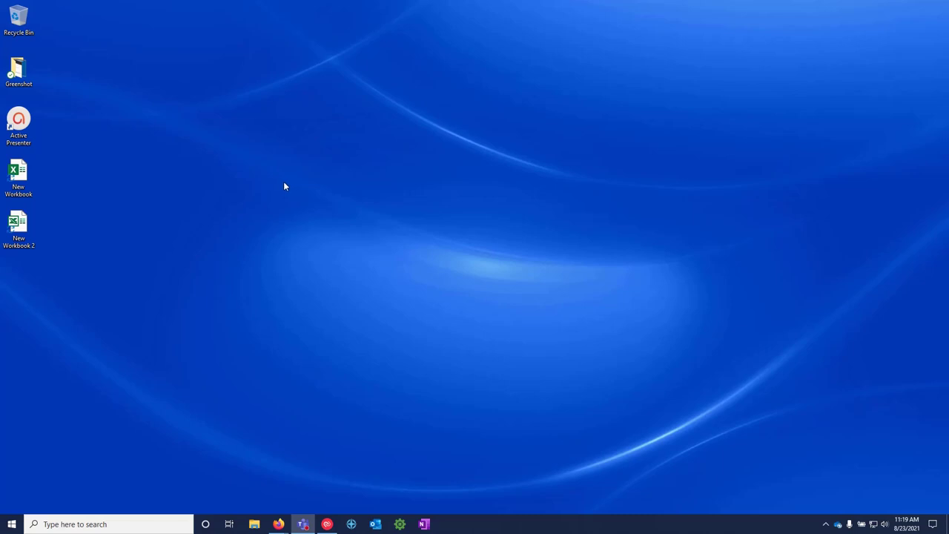
{"action": "double_click", "coordinate": [22, 177]}
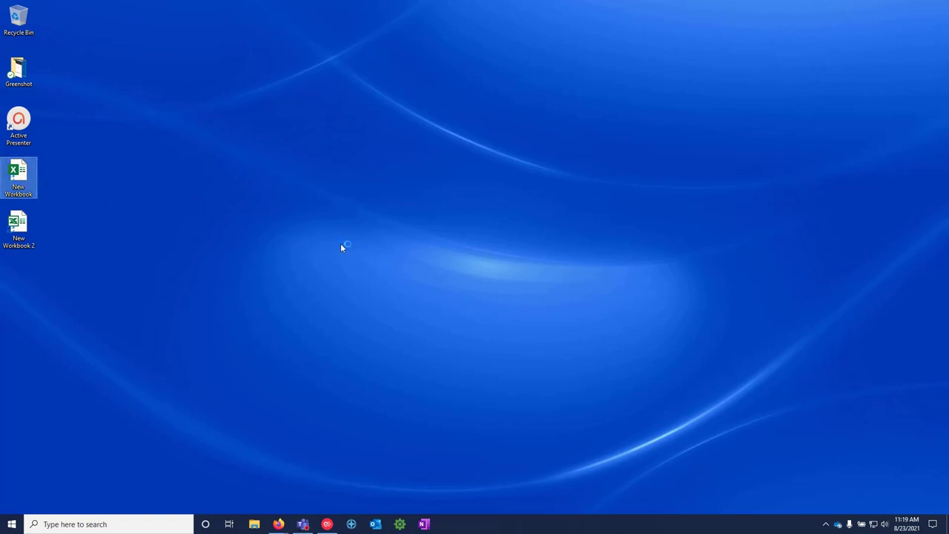